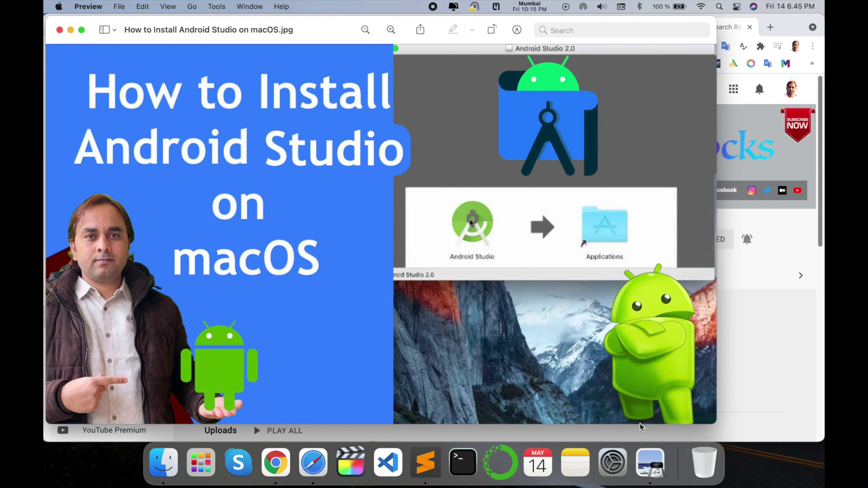
Bring the Chrome window to the front and open a new blank tab
{"action": "left_click", "coordinate": [789, 398]}
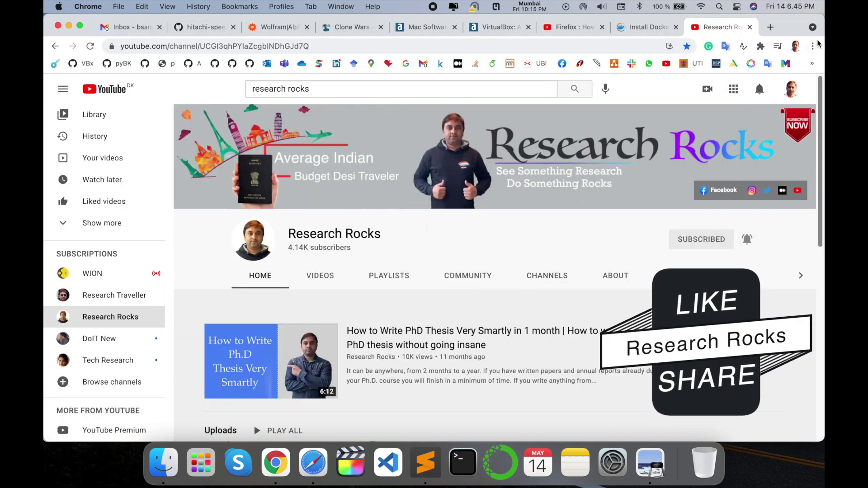
{"action": "left_click", "coordinate": [772, 31]}
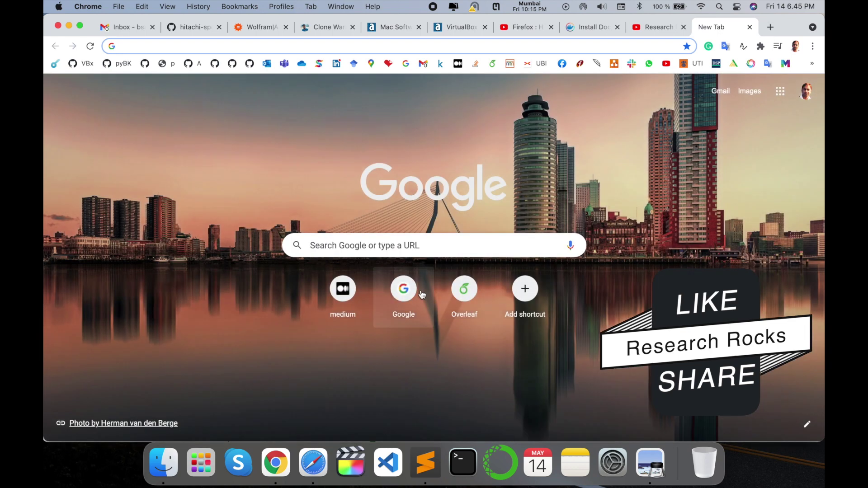
Search Google for 'android studio' and open the Android Developers download result
{"action": "left_click", "coordinate": [411, 295]}
{"action": "type", "text": "android studio"}
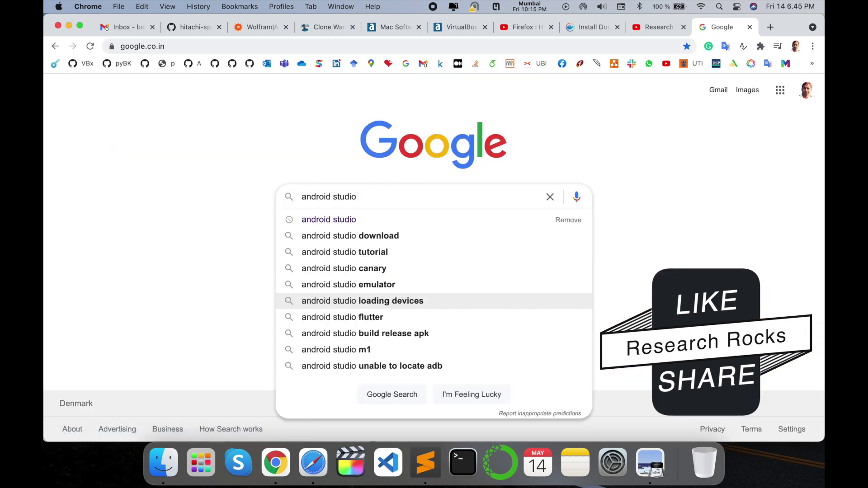
{"action": "key", "text": "Return"}
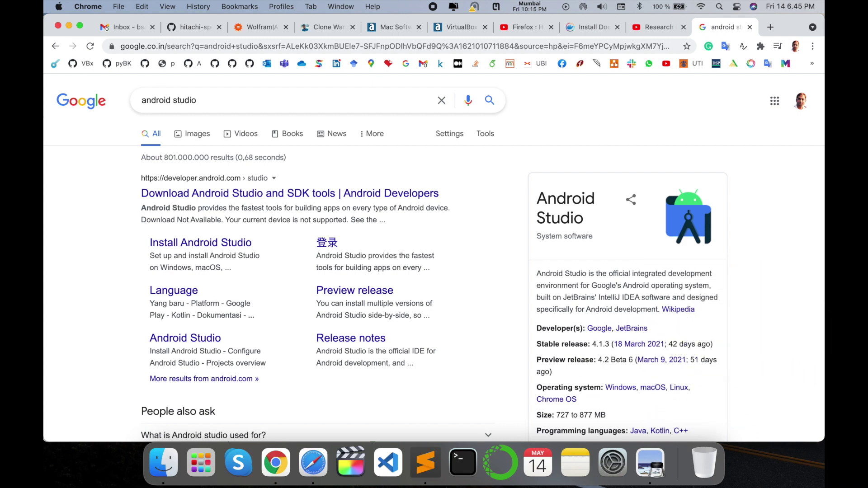
{"action": "left_click", "coordinate": [261, 194]}
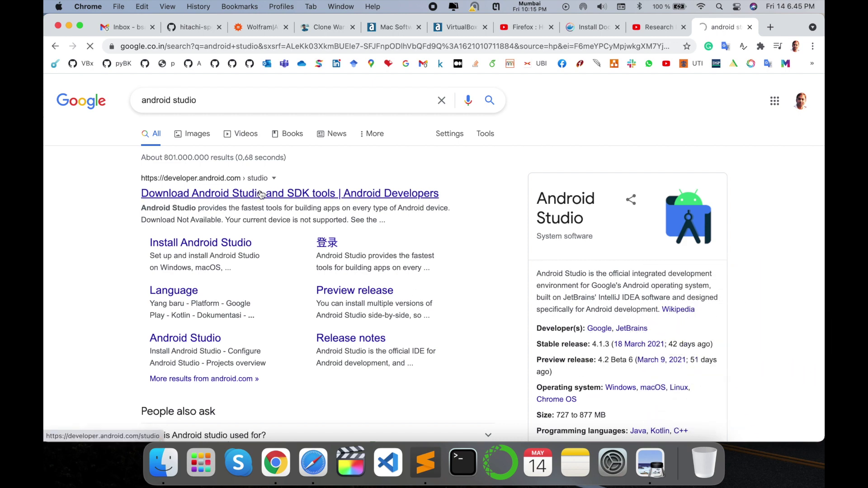
{"action": "scroll", "coordinate": [260, 193], "scroll_direction": "down", "scroll_amount": 2}
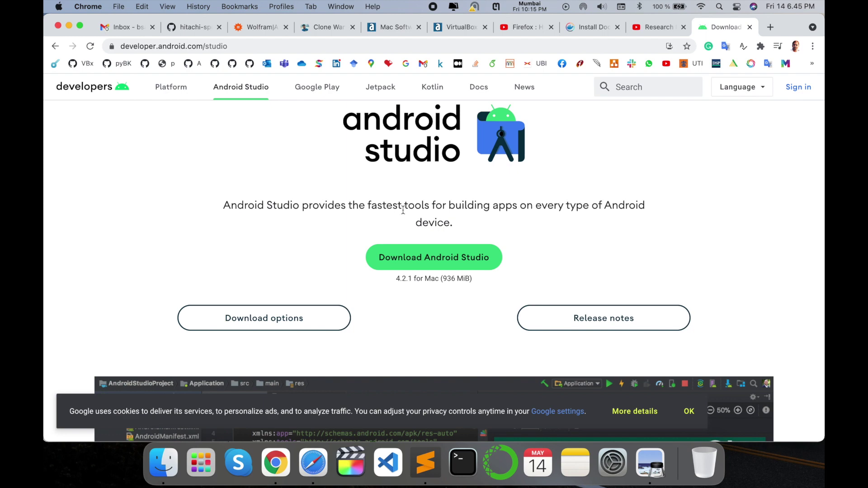
Download Android Studio 4.2.1 for Mac and dismiss the earned-badge popup
{"action": "left_click", "coordinate": [450, 257]}
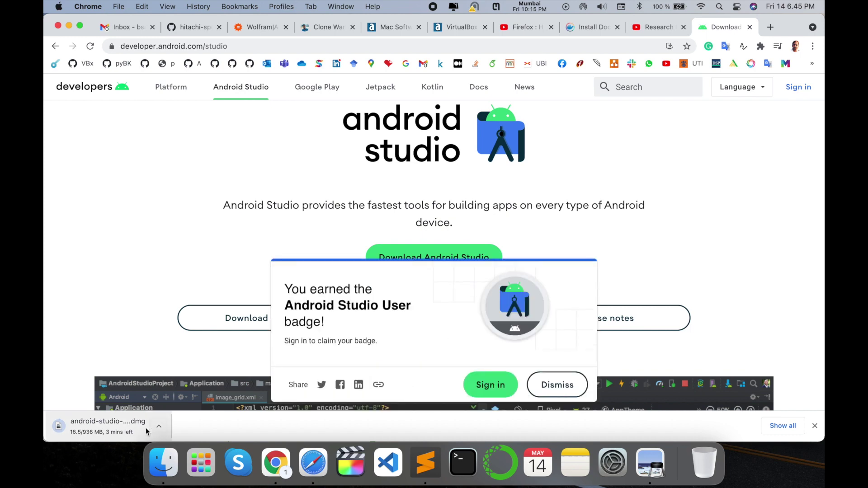
{"action": "left_click", "coordinate": [573, 386]}
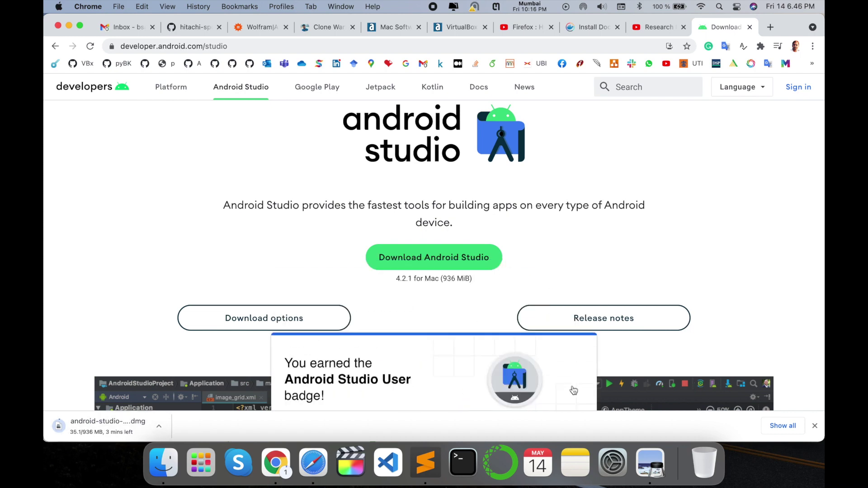
{"action": "scroll", "coordinate": [420, 345], "scroll_direction": "down", "scroll_amount": 5}
{"action": "scroll", "coordinate": [420, 346], "scroll_direction": "down", "scroll_amount": 3}
{"action": "scroll", "coordinate": [421, 345], "scroll_direction": "down", "scroll_amount": 1}
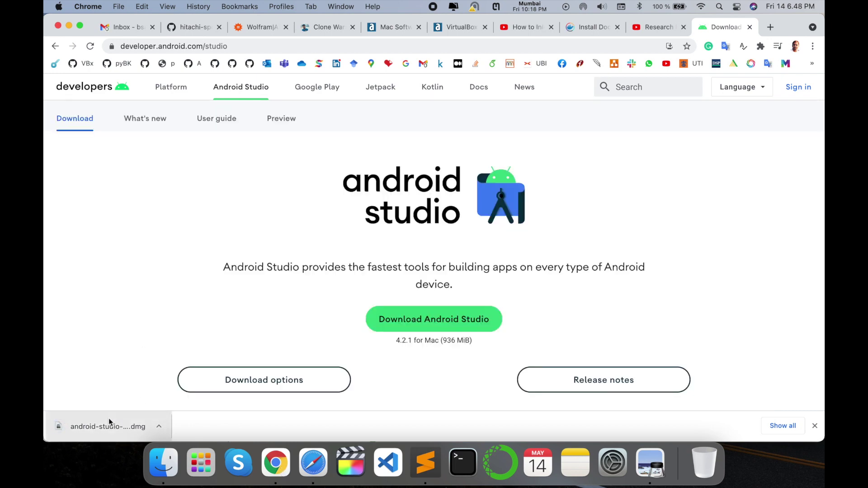
Open the downloaded Android Studio dmg and copy Android Studio.app into Applications
{"action": "left_click", "coordinate": [105, 424]}
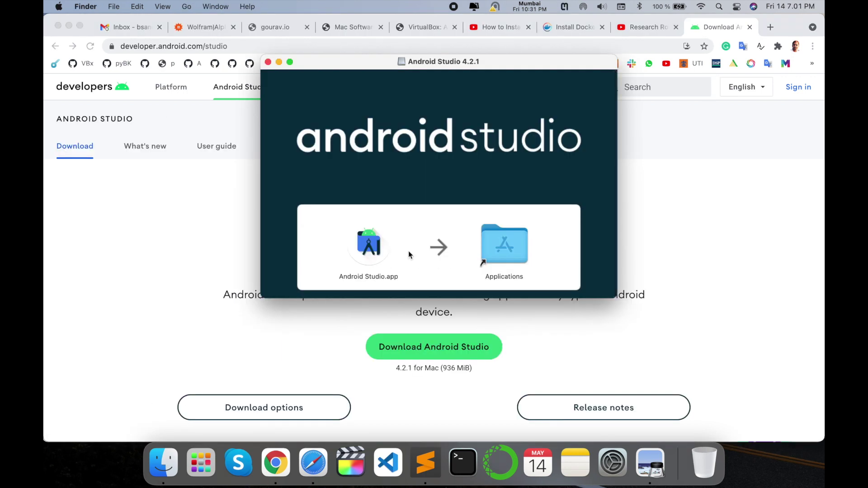
{"action": "mouse_move", "coordinate": [370, 245]}
{"action": "left_mouse_down"}
{"action": "mouse_move", "coordinate": [504, 242]}
{"action": "mouse_move", "coordinate": [450, 237]}
{"action": "mouse_move", "coordinate": [498, 245]}
{"action": "left_mouse_up"}
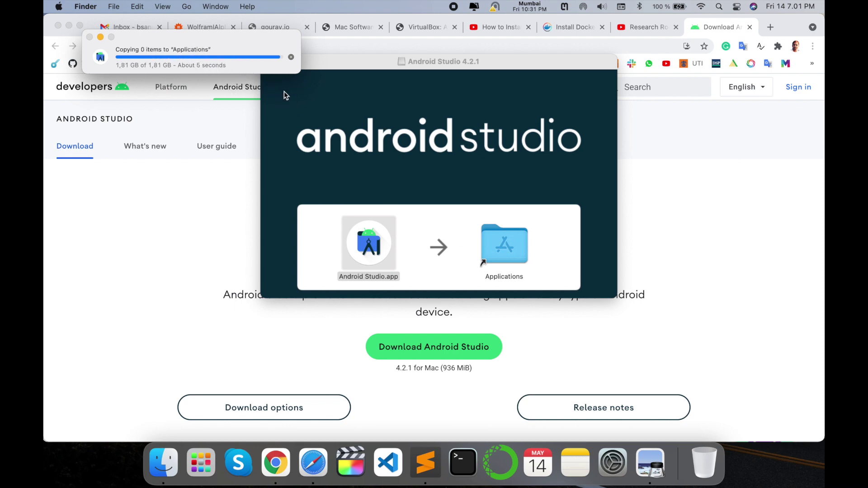
{"action": "left_click", "coordinate": [210, 472]}
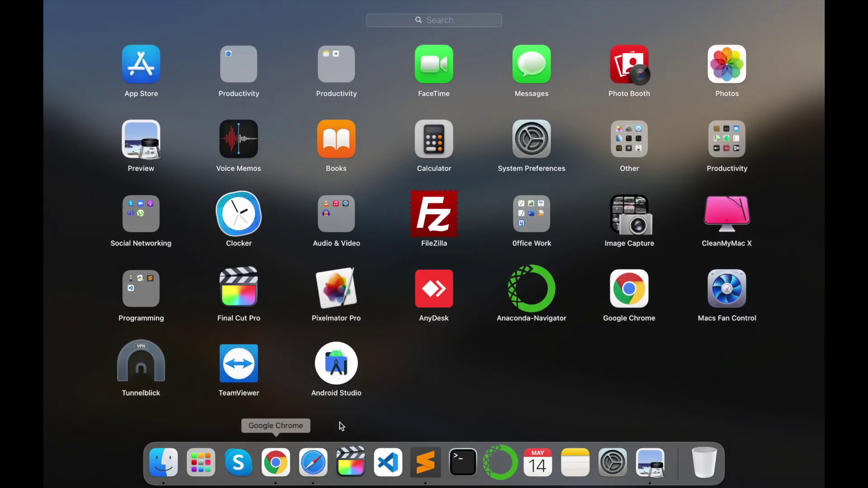
Launch Android Studio from Launchpad
{"action": "left_click", "coordinate": [336, 367]}
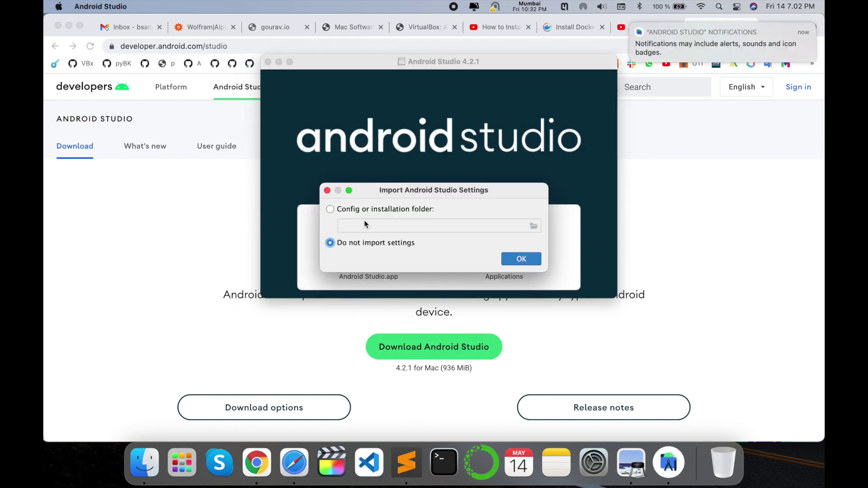
Skip importing previous settings, decline data sharing, and move past the wizard's welcome page
{"action": "left_click", "coordinate": [520, 260]}
{"action": "left_click", "coordinate": [428, 288]}
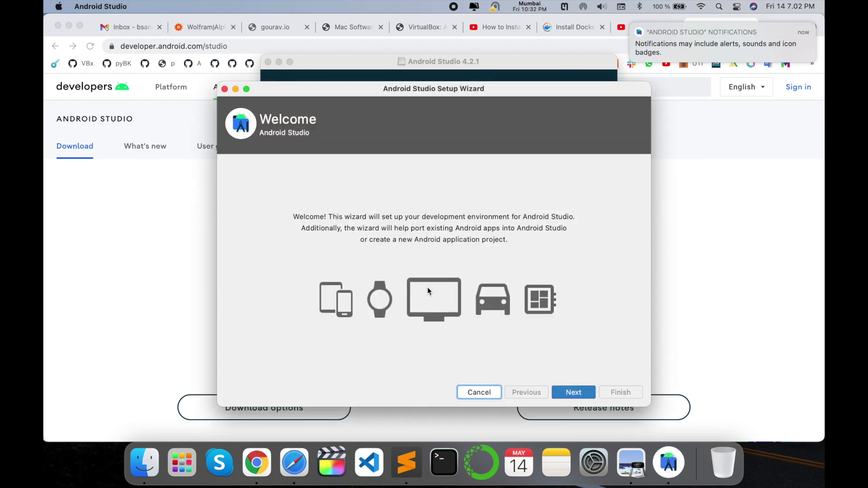
{"action": "left_click_drag", "start_coordinate": [404, 96], "coordinate": [348, 46]}
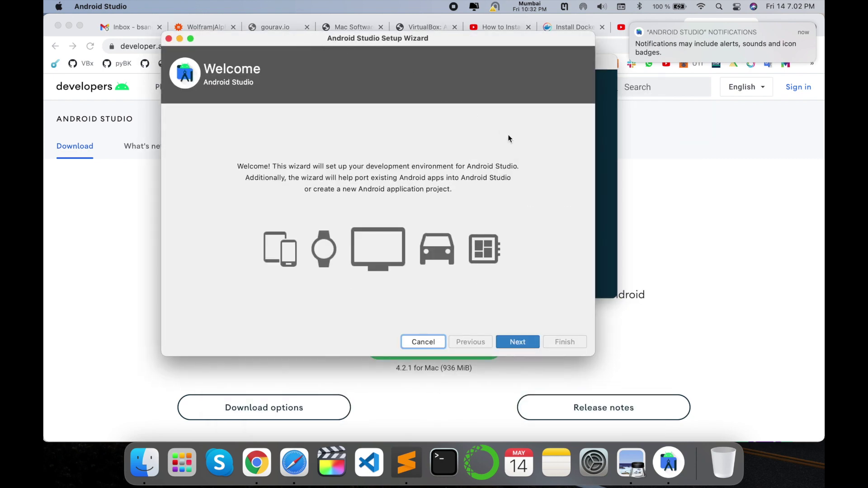
{"action": "left_click", "coordinate": [517, 342]}
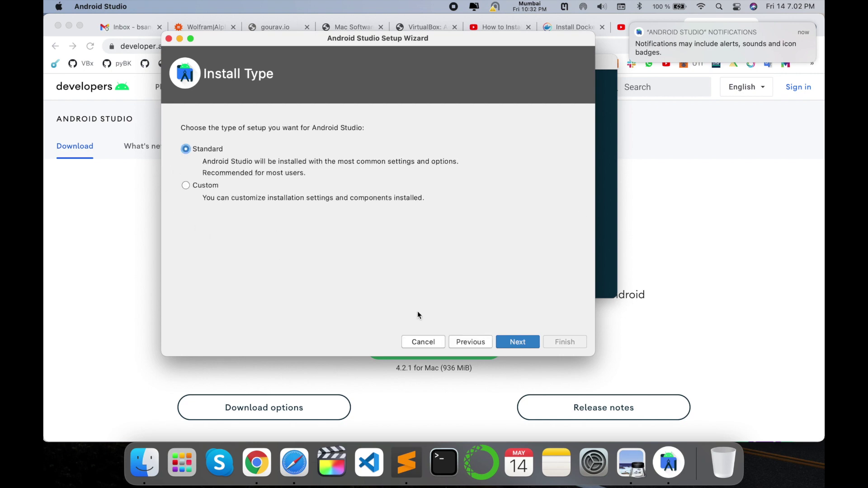
Keep Standard setup, choose the Darcula theme, and start installing the listed components
{"action": "left_click", "coordinate": [529, 341]}
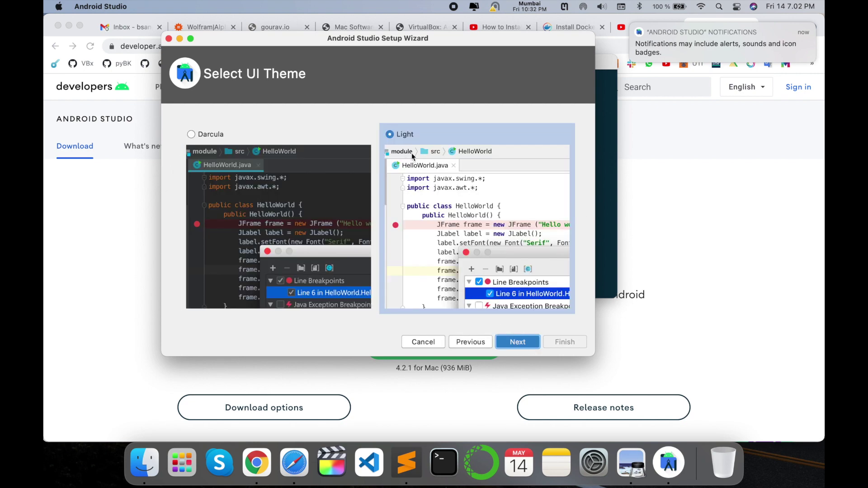
{"action": "left_click", "coordinate": [191, 134]}
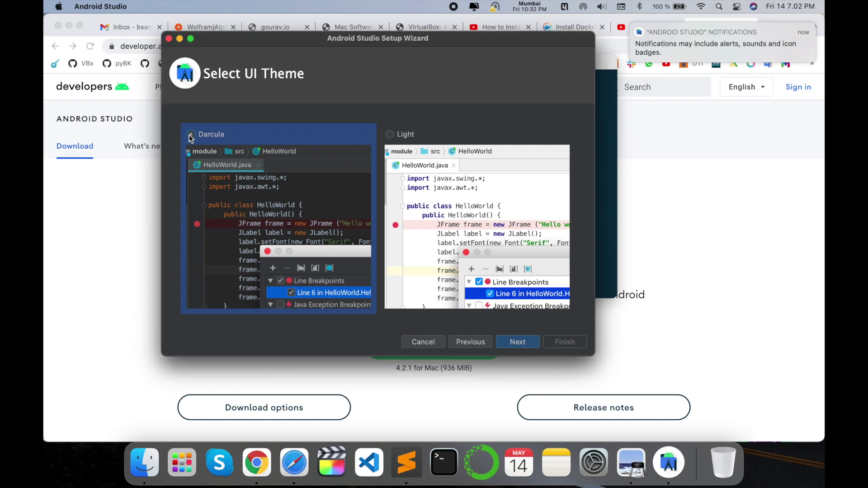
{"action": "left_click", "coordinate": [518, 343]}
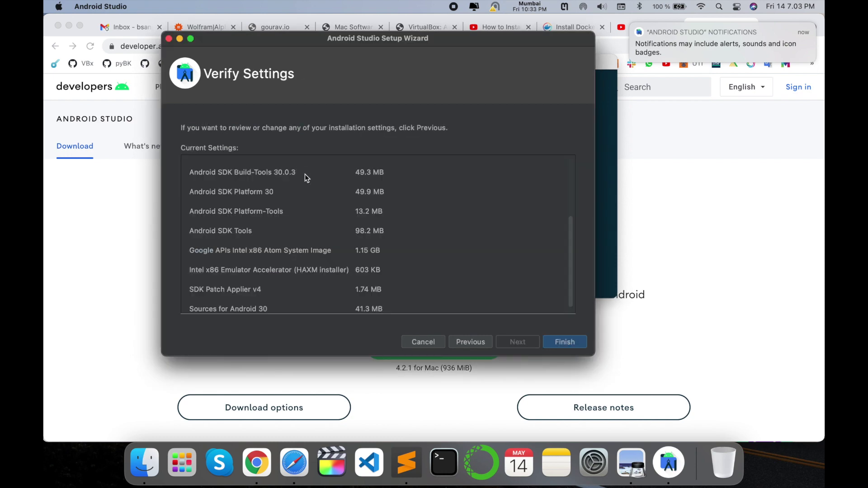
{"action": "scroll", "coordinate": [309, 302], "scroll_direction": "down", "scroll_amount": 1}
{"action": "scroll", "coordinate": [270, 266], "scroll_direction": "up", "scroll_amount": 5}
{"action": "scroll", "coordinate": [259, 267], "scroll_direction": "down", "scroll_amount": 5}
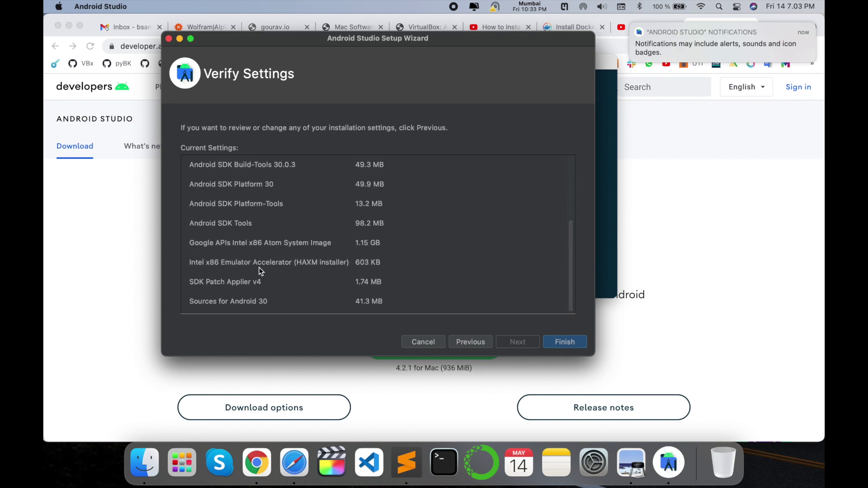
{"action": "left_click", "coordinate": [565, 342]}
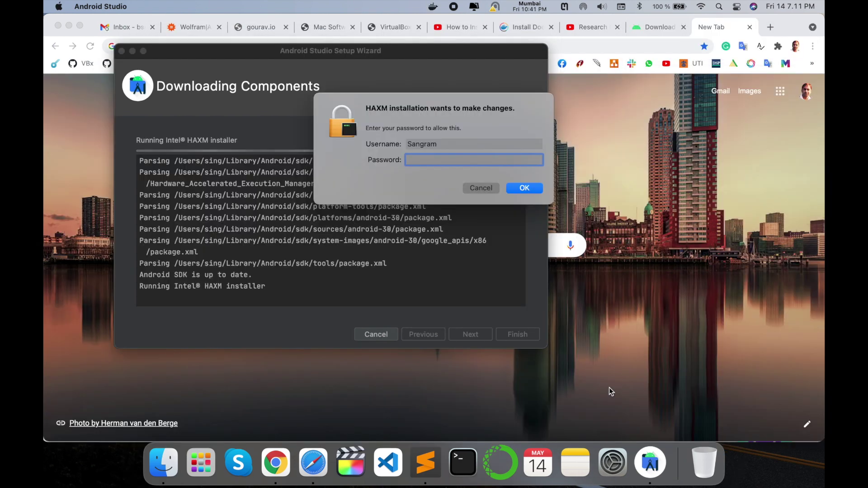
{"action": "type", "text": "****"}
Authorize the HAXM install with the macOS password, then finish the setup wizard
{"action": "key", "text": "Return"}
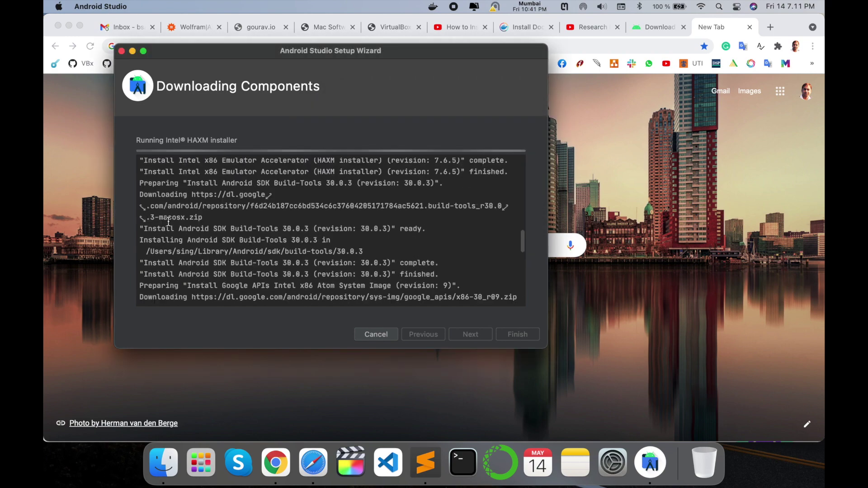
{"action": "scroll", "coordinate": [249, 218], "scroll_direction": "up", "scroll_amount": 10}
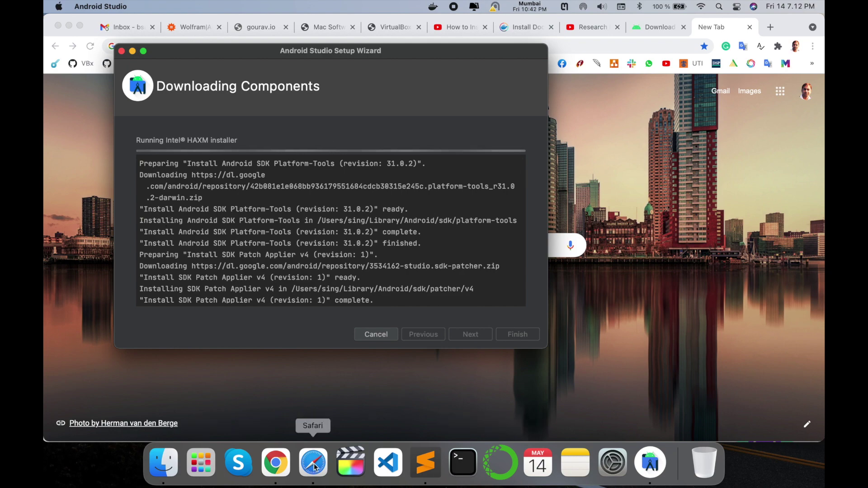
{"action": "left_click", "coordinate": [201, 463]}
{"action": "left_click", "coordinate": [684, 230]}
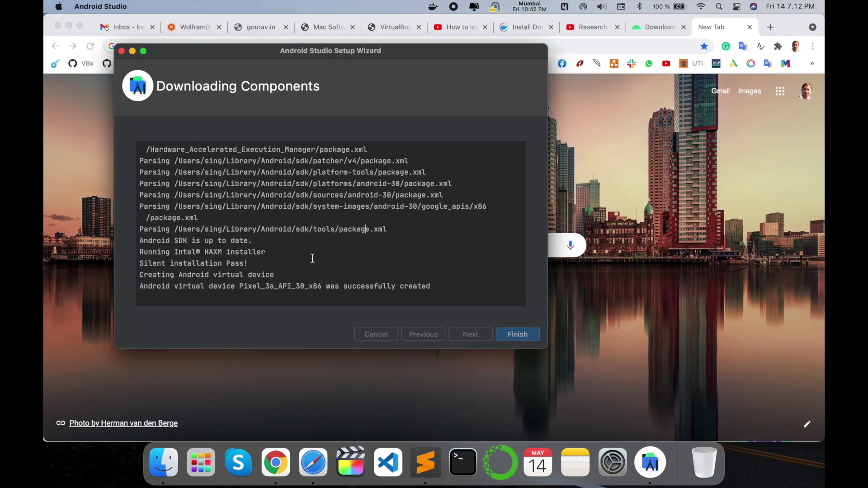
{"action": "left_click", "coordinate": [519, 334]}
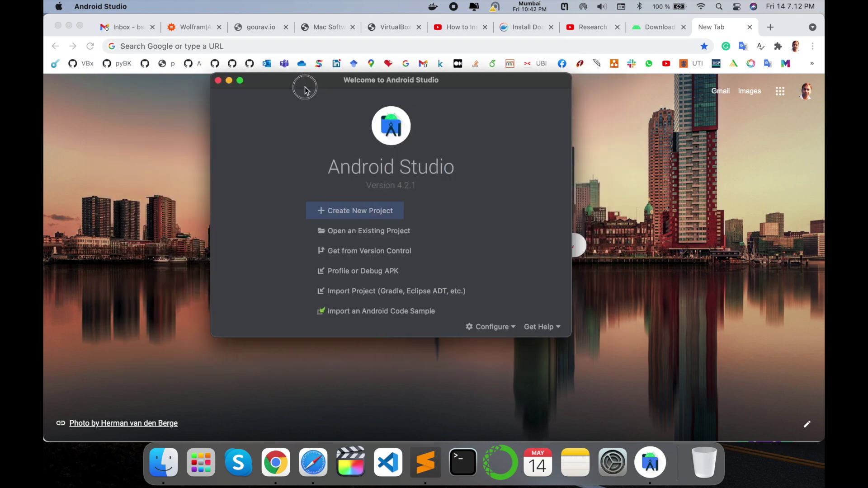
Start a new project, enlarge the New Project window, and pick the Basic Activity template
{"action": "left_click", "coordinate": [331, 216]}
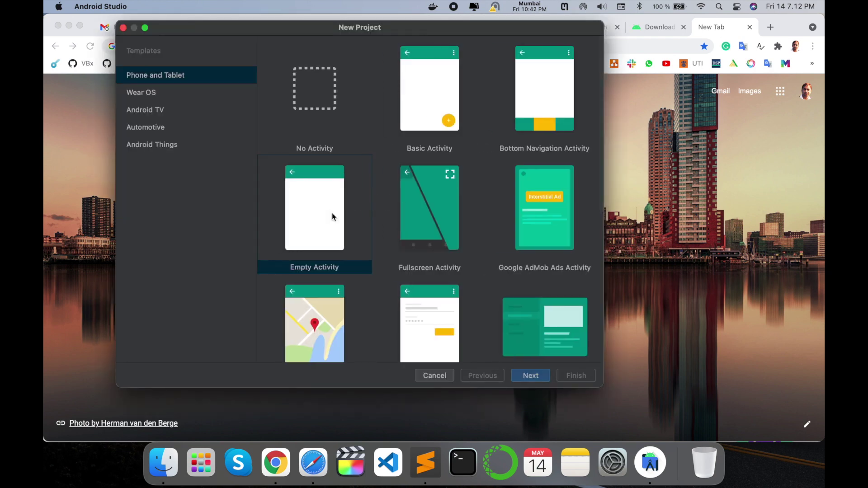
{"action": "left_click_drag", "start_coordinate": [604, 387], "coordinate": [748, 380]}
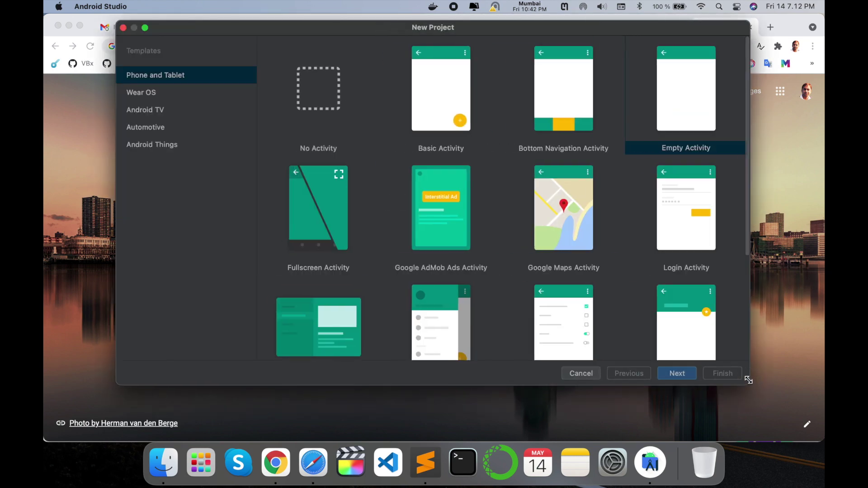
{"action": "left_click_drag", "start_coordinate": [347, 30], "coordinate": [275, 31]}
{"action": "scroll", "coordinate": [369, 133], "scroll_direction": "down", "scroll_amount": 3}
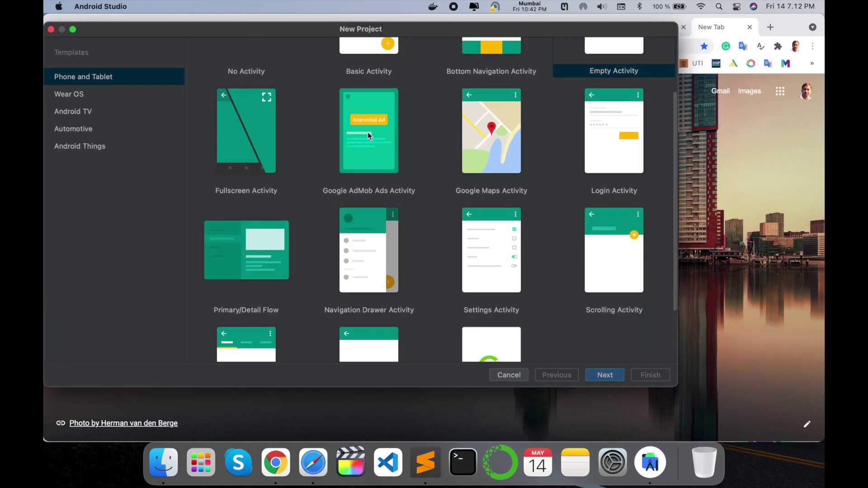
{"action": "scroll", "coordinate": [368, 132], "scroll_direction": "up", "scroll_amount": 3}
{"action": "left_click", "coordinate": [384, 99]}
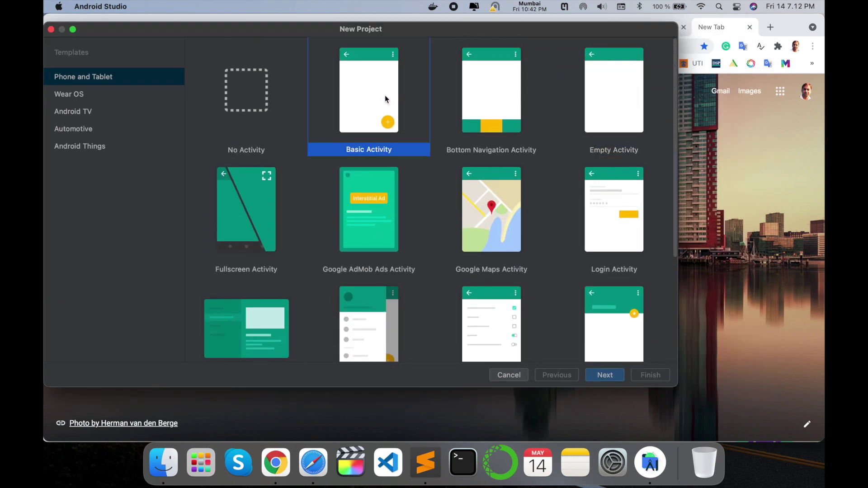
Create 'My Application' with the default save path, Kotlin, and minimum SDK API 16
{"action": "left_click", "coordinate": [605, 375]}
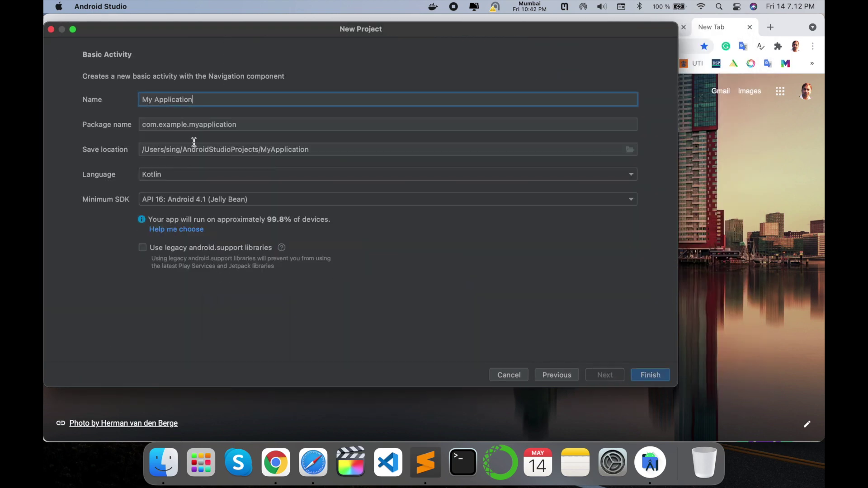
{"action": "left_click_drag", "start_coordinate": [184, 149], "coordinate": [312, 147]}
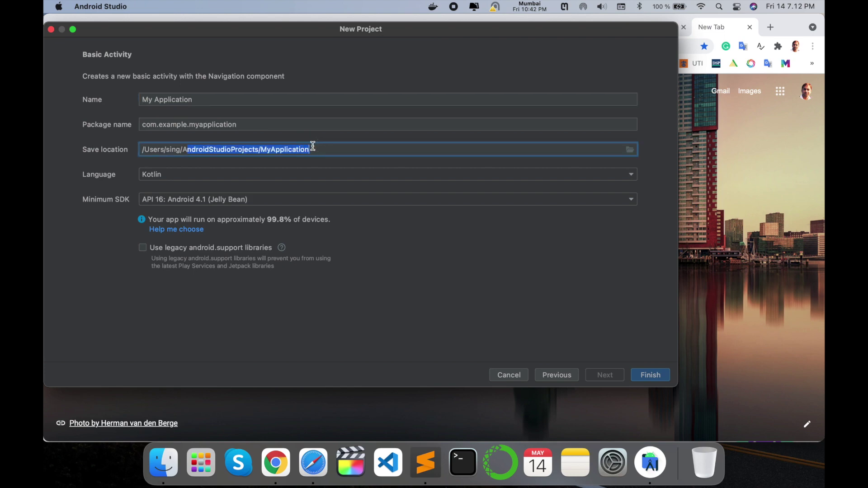
{"action": "left_click", "coordinate": [165, 175]}
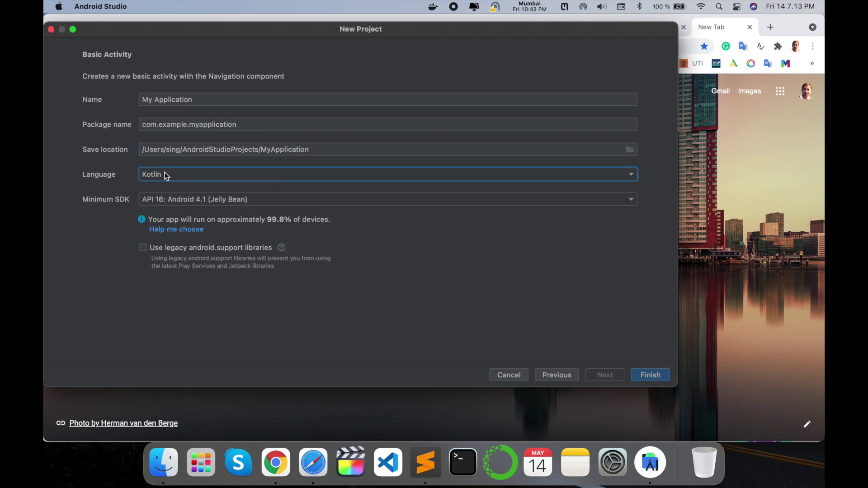
{"action": "left_click", "coordinate": [165, 175]}
{"action": "left_click", "coordinate": [371, 256]}
{"action": "left_click", "coordinate": [295, 202]}
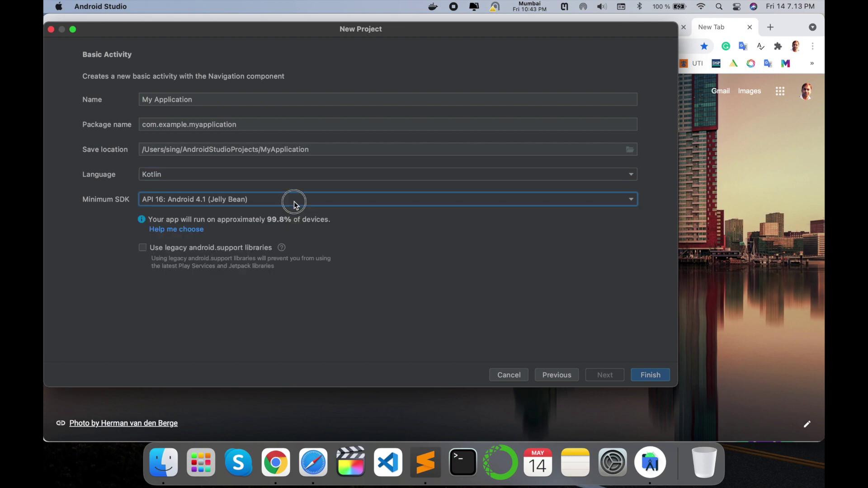
{"action": "left_click", "coordinate": [652, 375]}
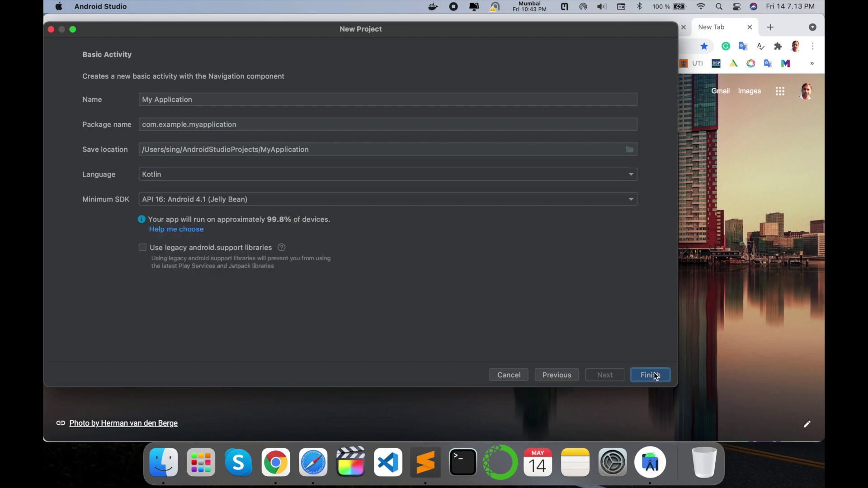